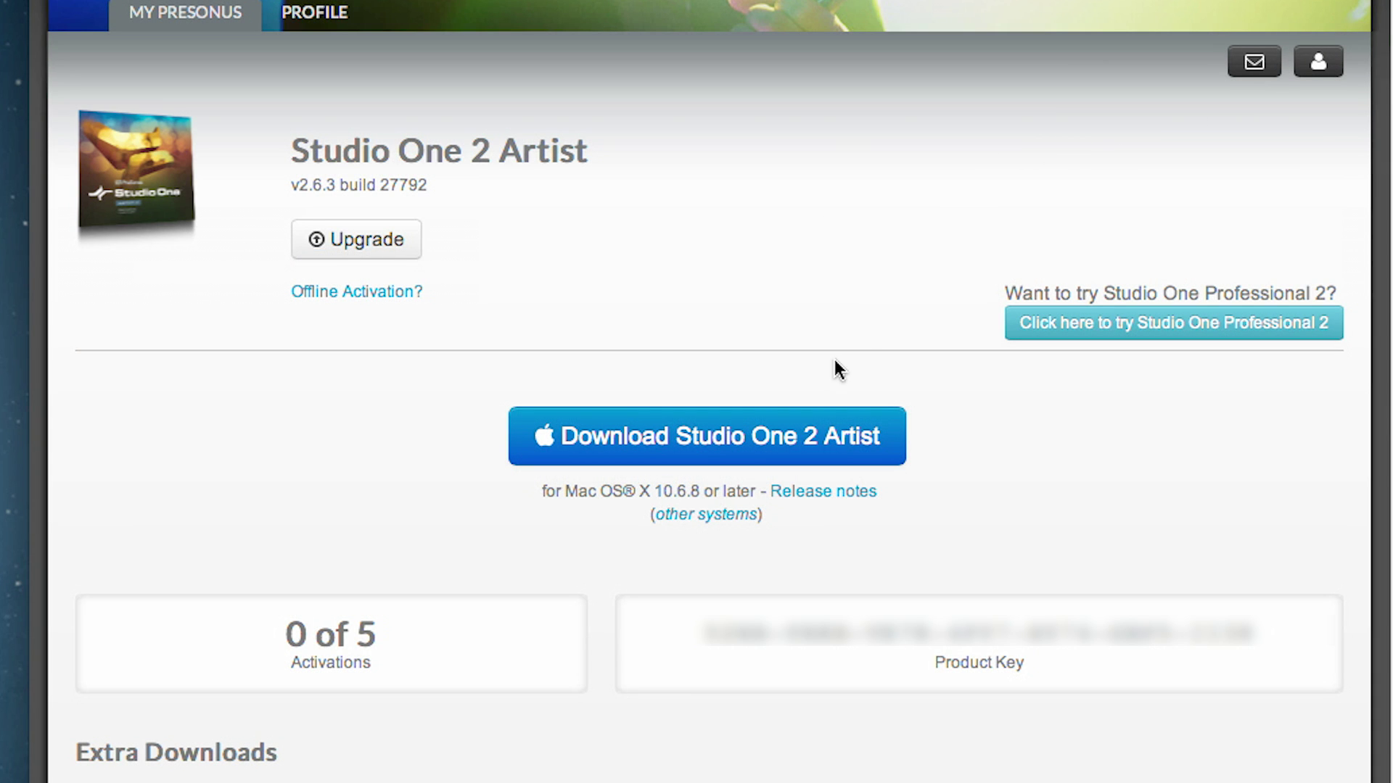
# Download the Studio One 2 Artist Mac .dmg installer from the MyPreSonus product page.
pyautogui.click(790, 436)
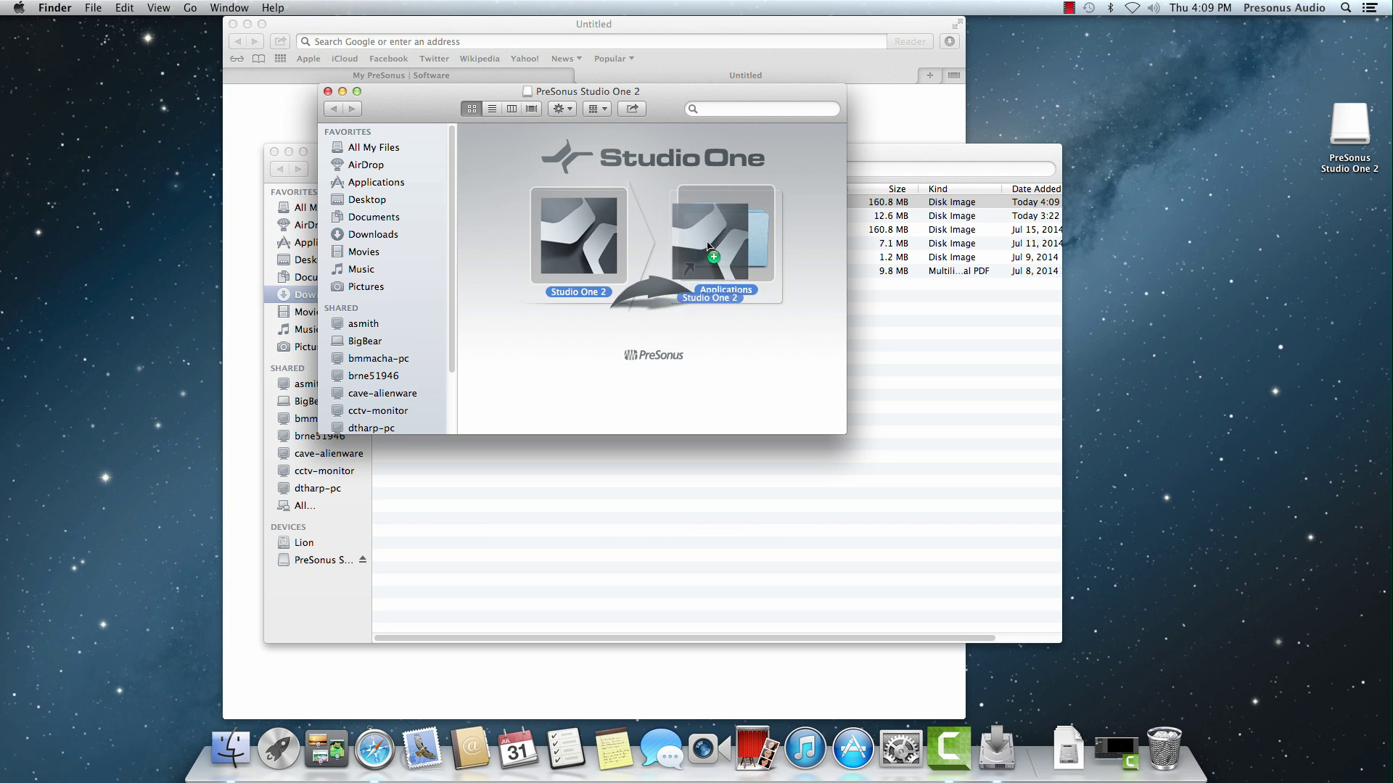
# Install Studio One 2 by copying it into the Applications folder.
pyautogui.moveTo(641, 263); pyautogui.dragTo(713, 245)
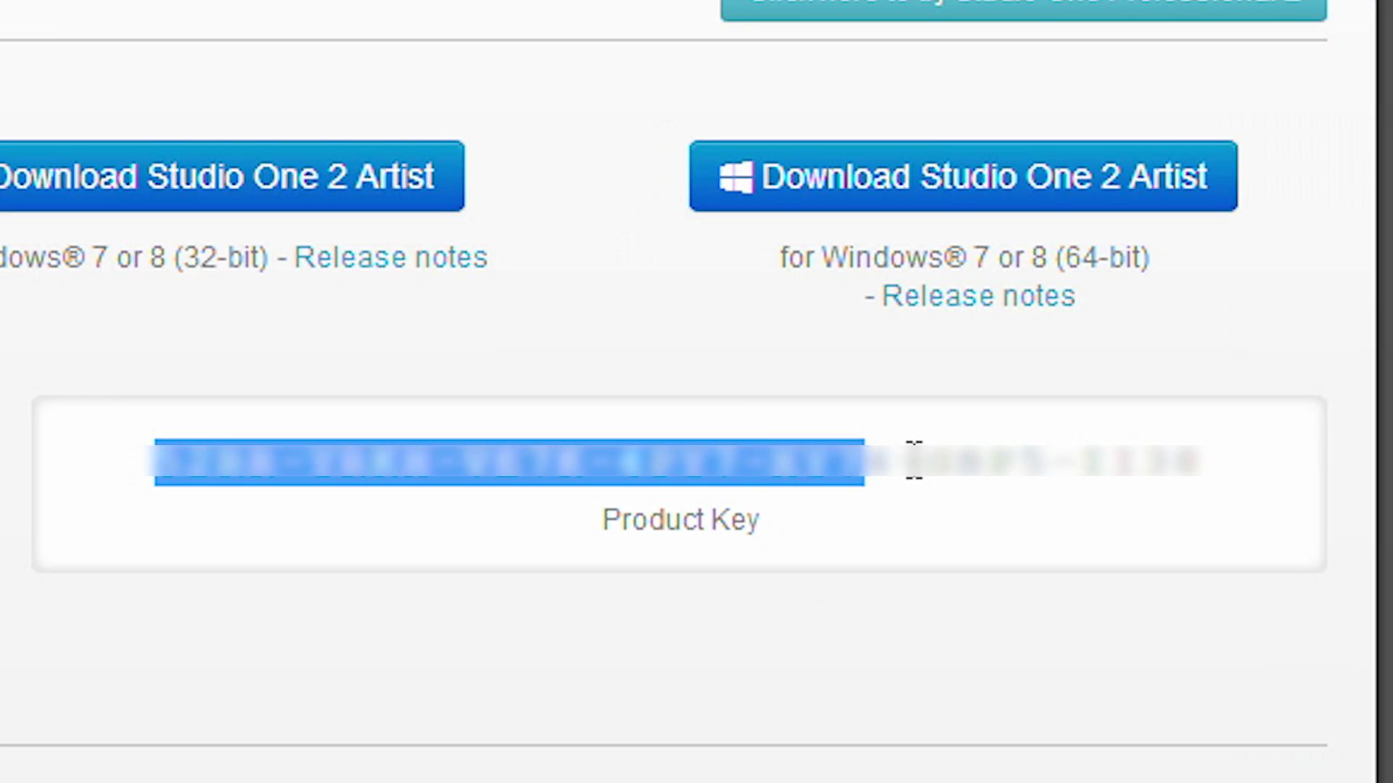
# Select the entire product key on the MyPreSonus account page.
pyautogui.moveTo(911, 463); pyautogui.dragTo(1166, 460)
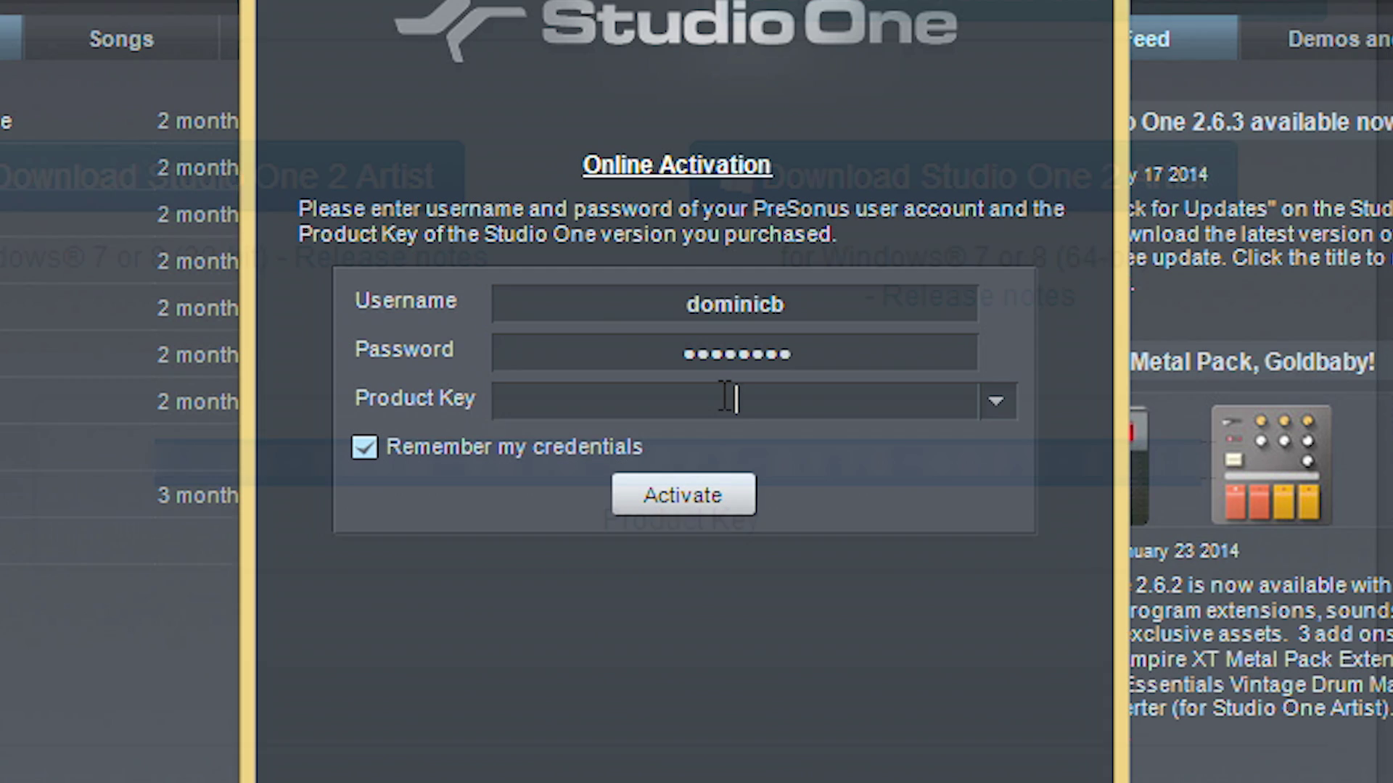
# Paste the copied product key into the Product Key field and activate online.
pyautogui.rightClick(725, 398)
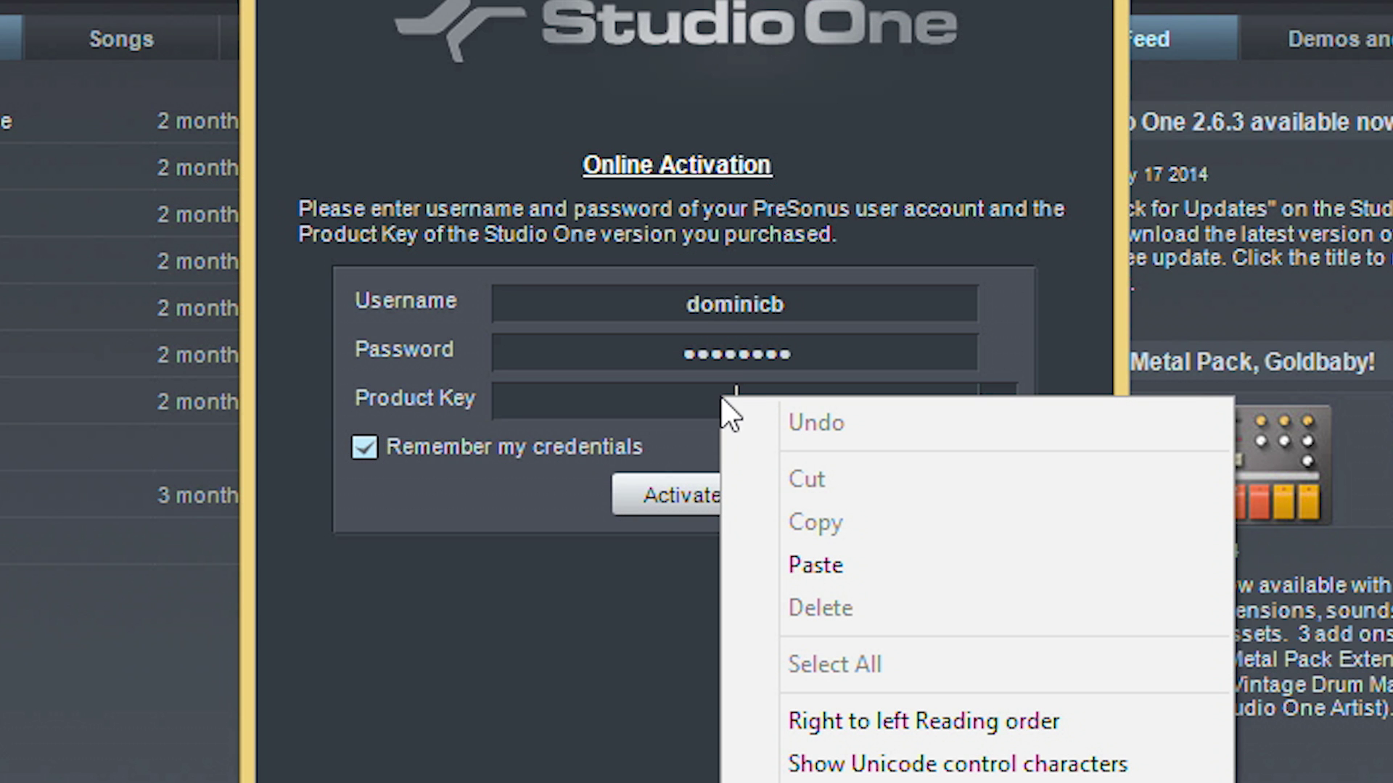
pyautogui.click(845, 570)
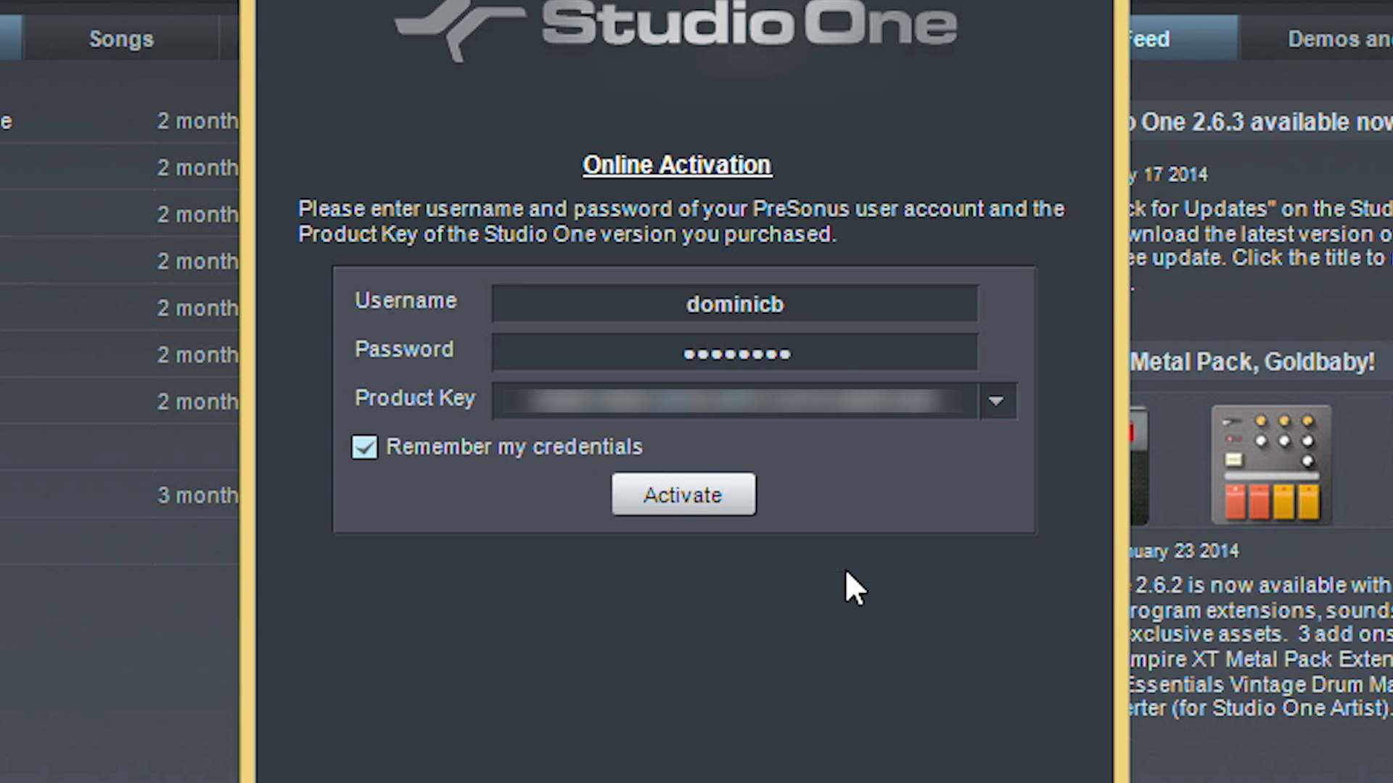
pyautogui.click(728, 486)
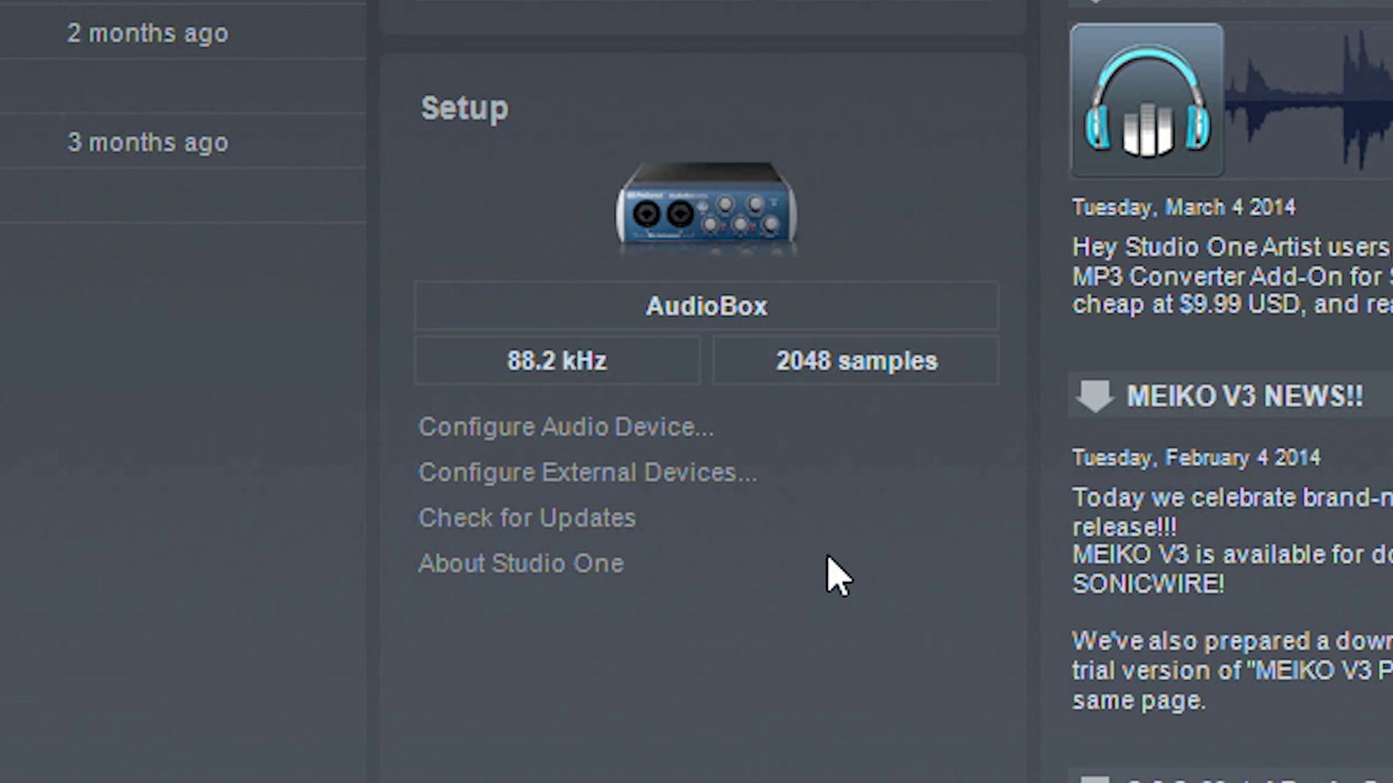
# Choose AudioBox as the audio device in the audio device settings and confirm.
pyautogui.click(662, 430)
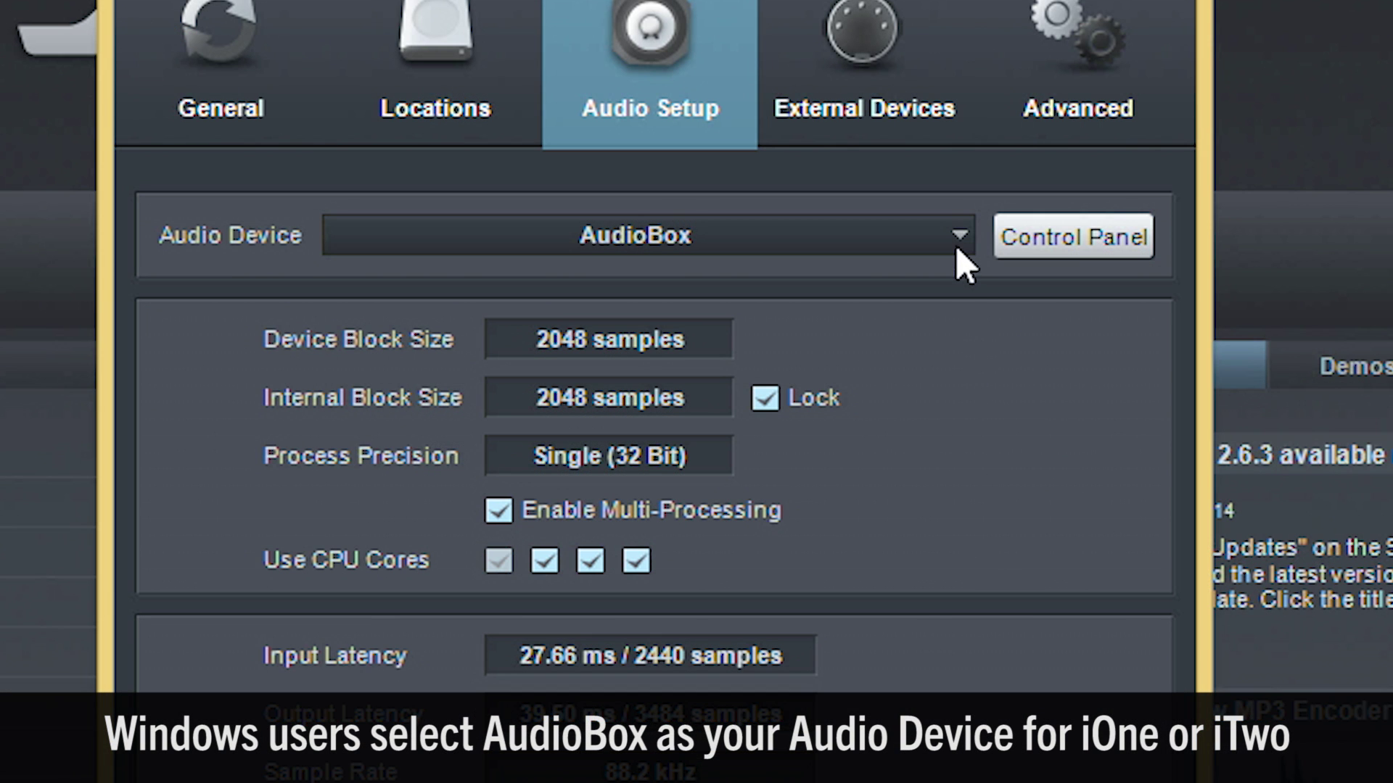
pyautogui.click(958, 239)
pyautogui.click(864, 290)
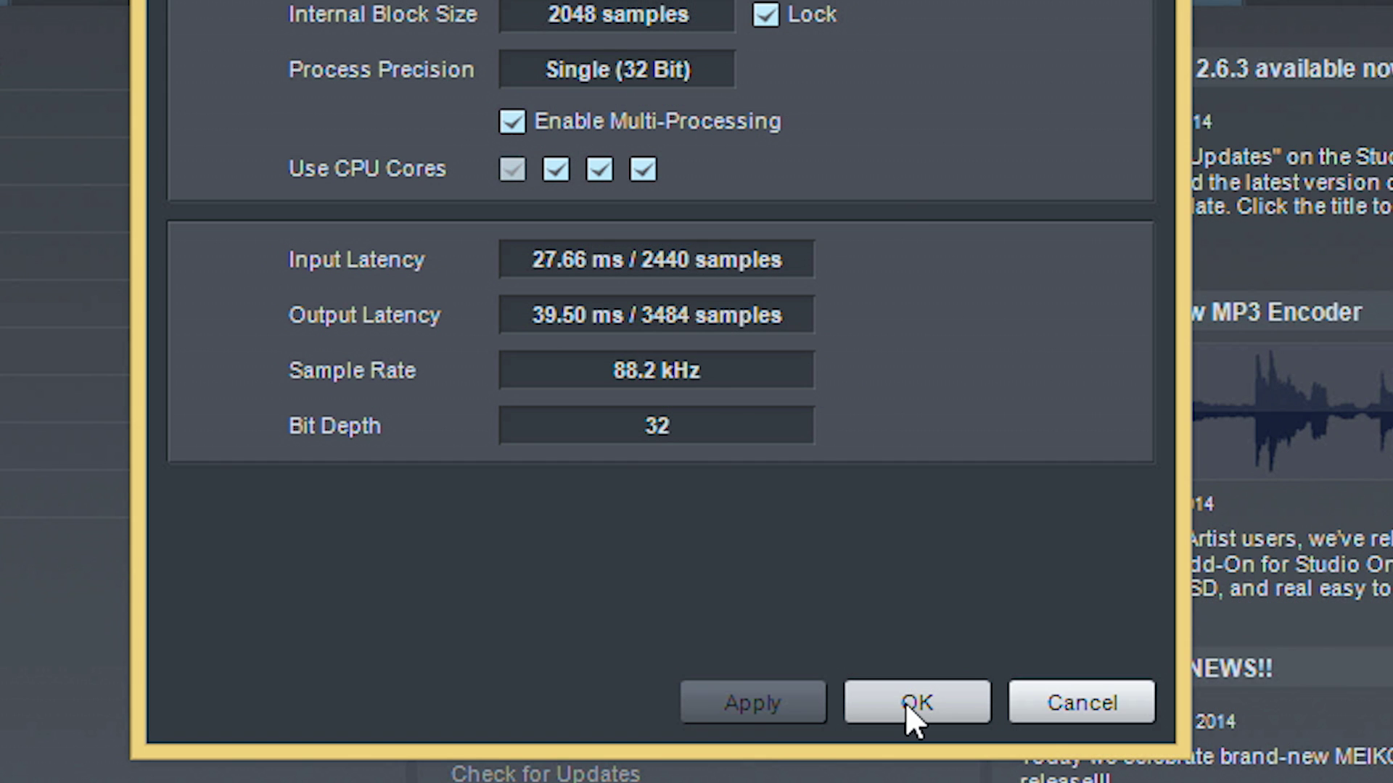
pyautogui.click(907, 704)
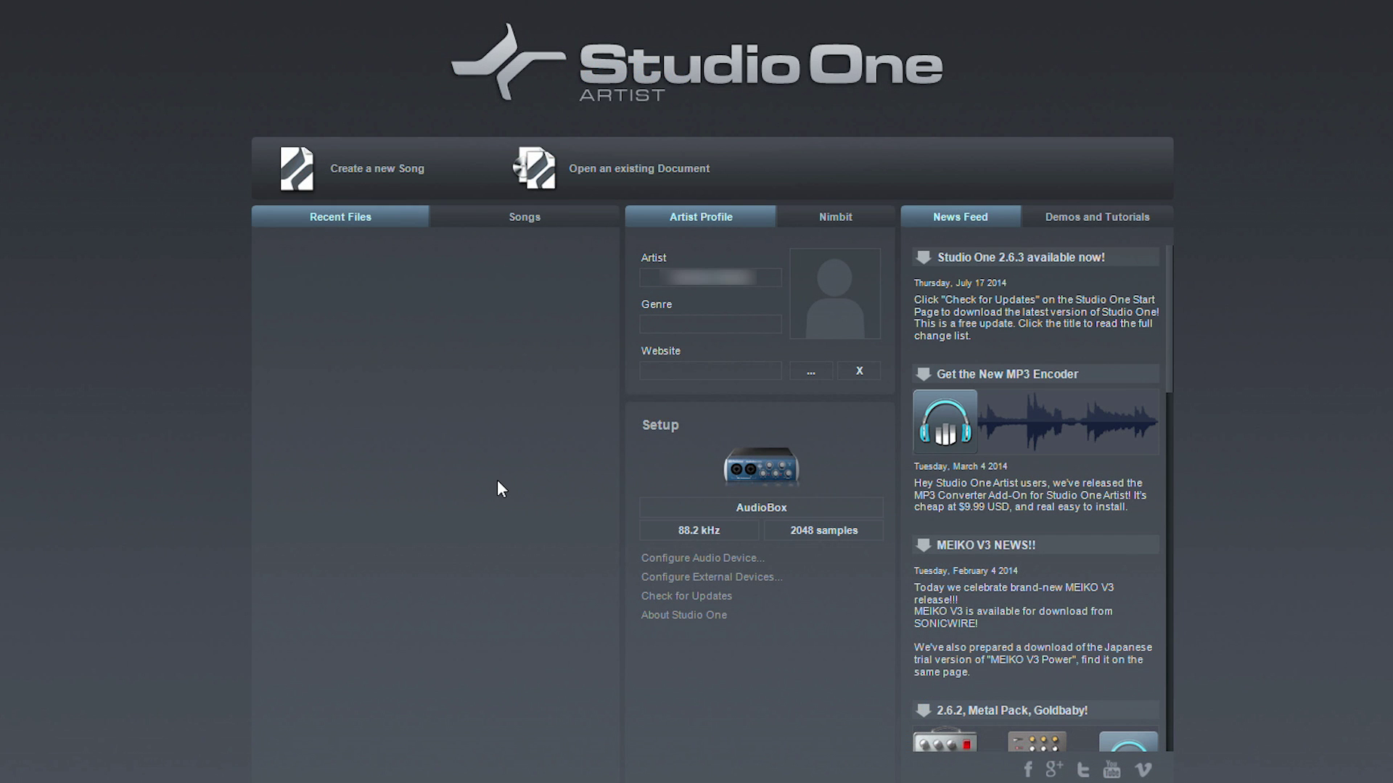
# Create a new song titled 'My New Song' using the Audiobox USB template under Interfaces.
pyautogui.click(417, 174)
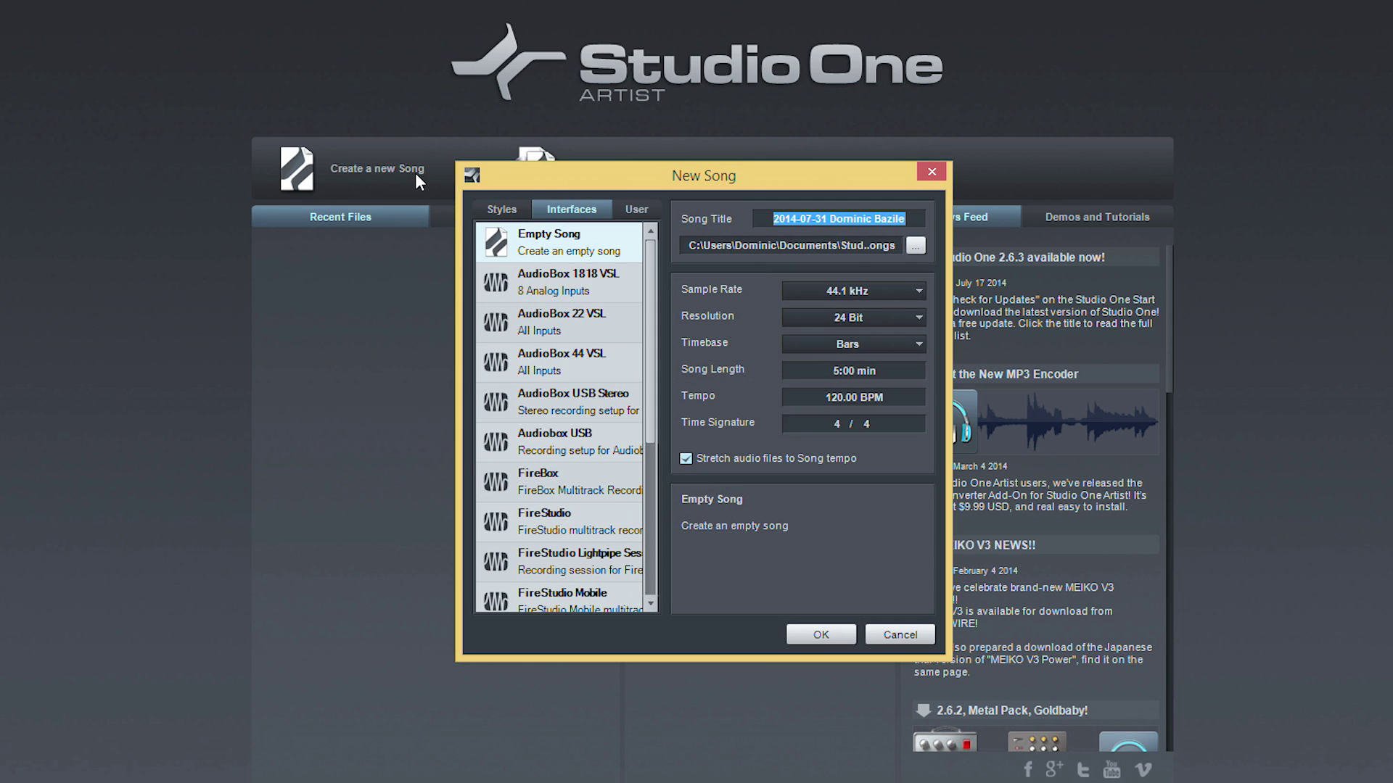
pyautogui.write('My New Song')
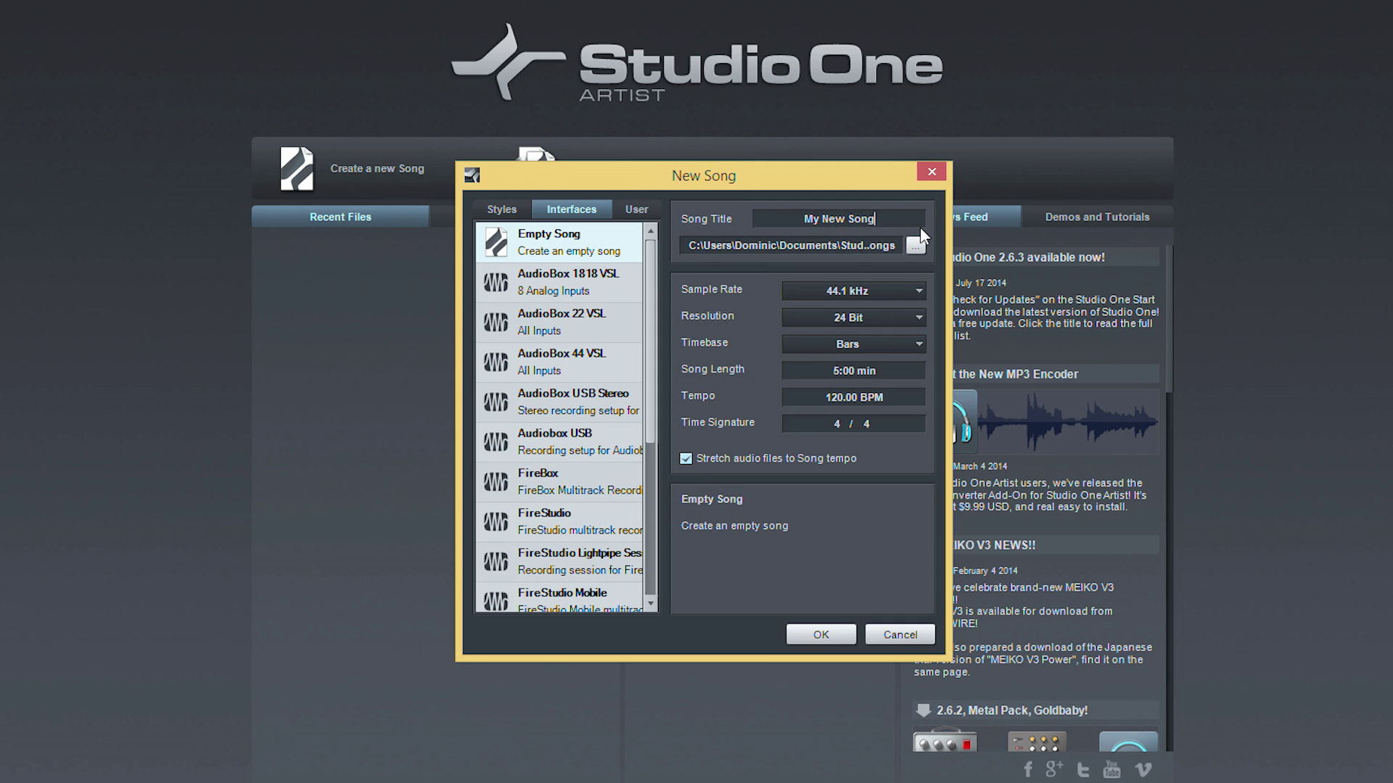
pyautogui.click(920, 243)
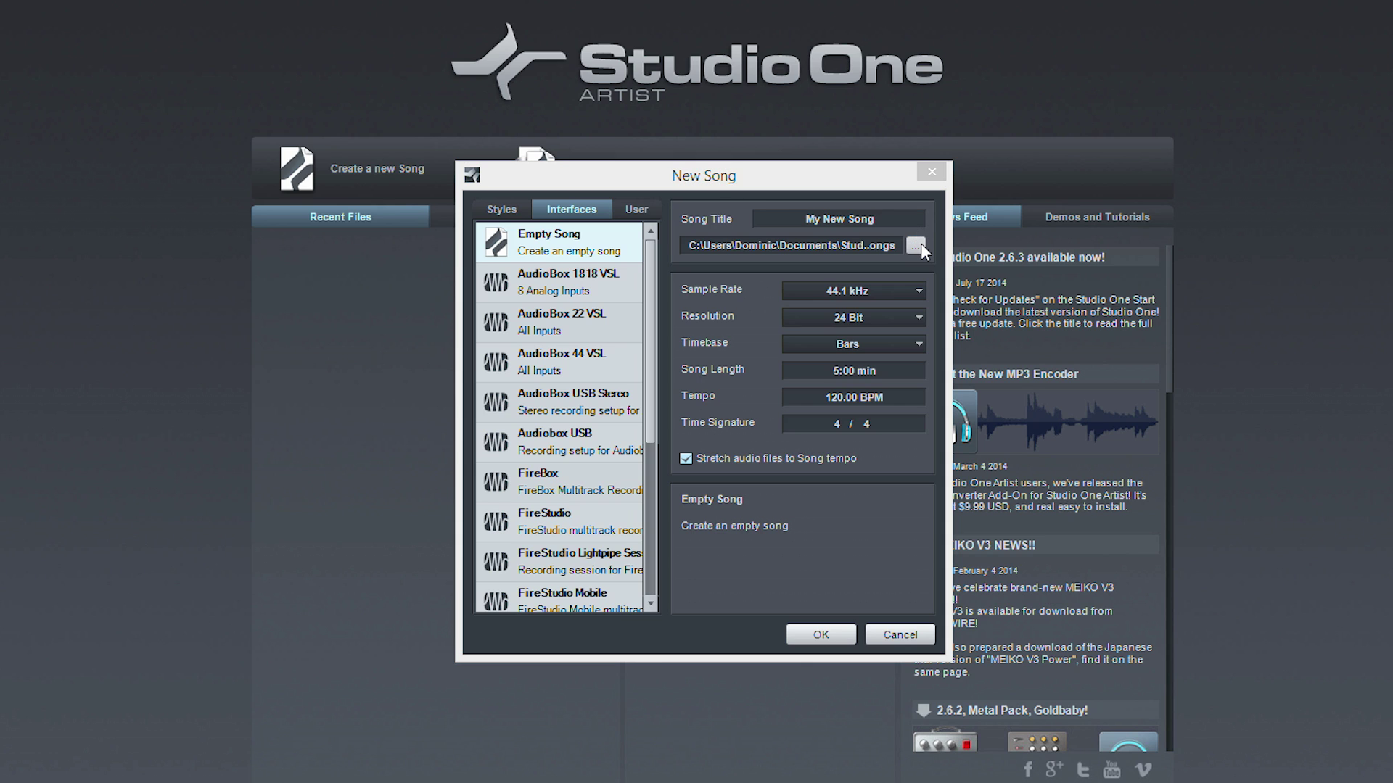
pyautogui.click(595, 435)
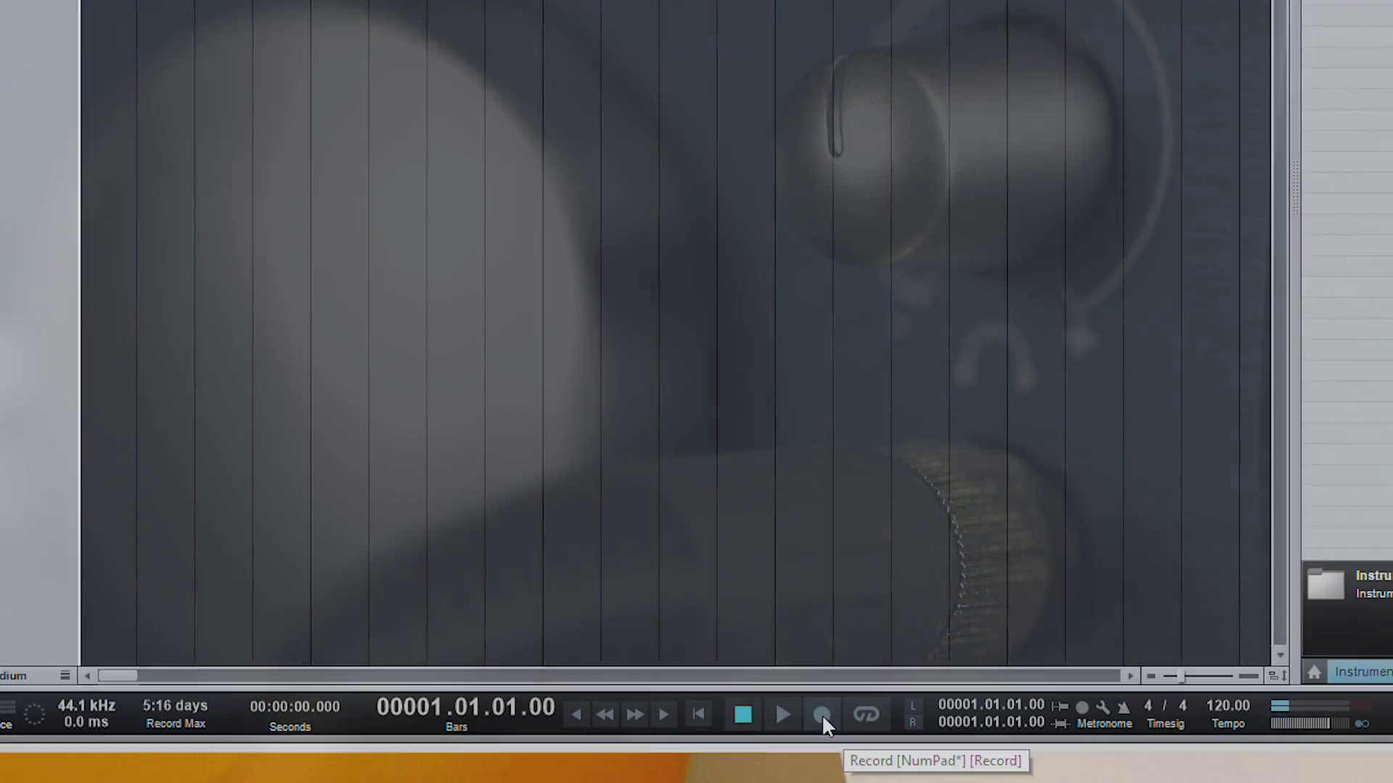
# Record a take onto the armed tracks with the transport Record button.
pyautogui.click(821, 714)
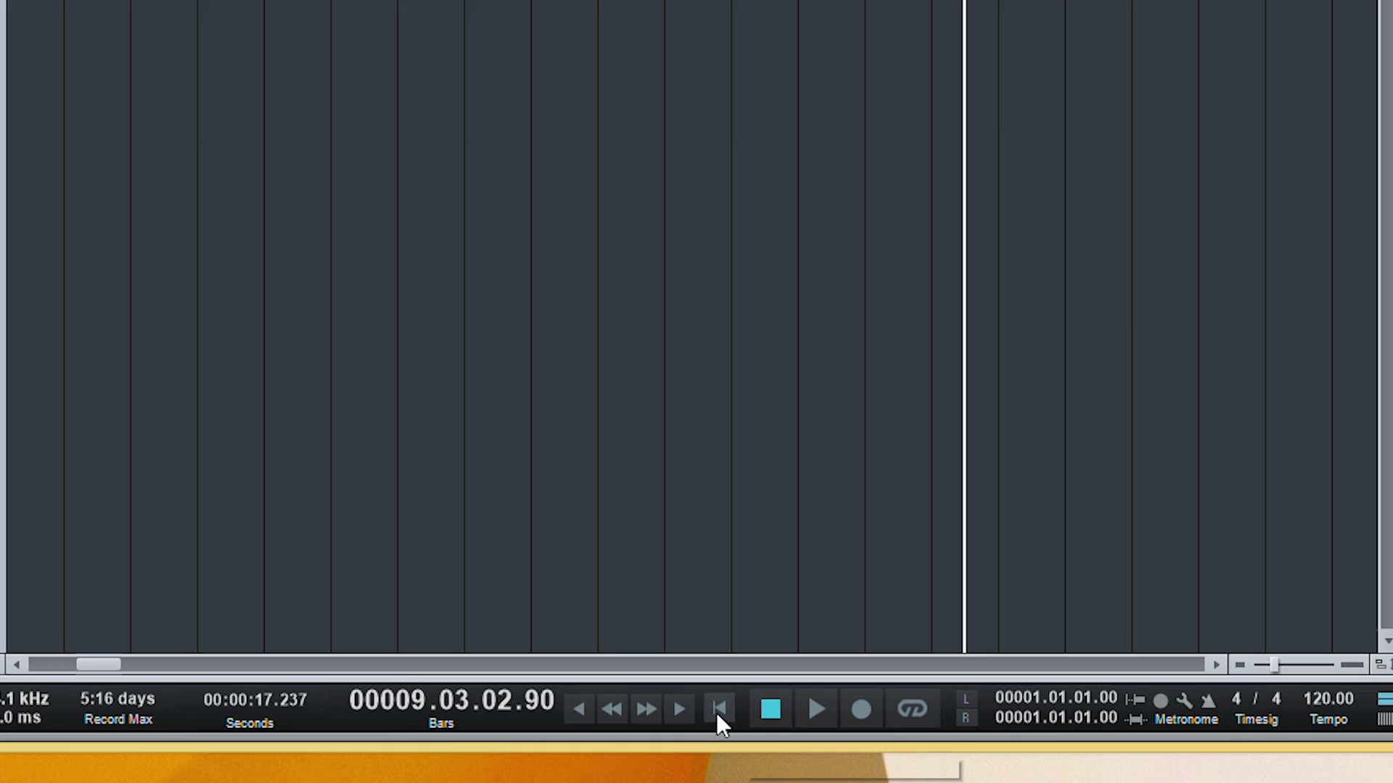
# Move the playback position back to the start of the song.
pyautogui.click(716, 710)
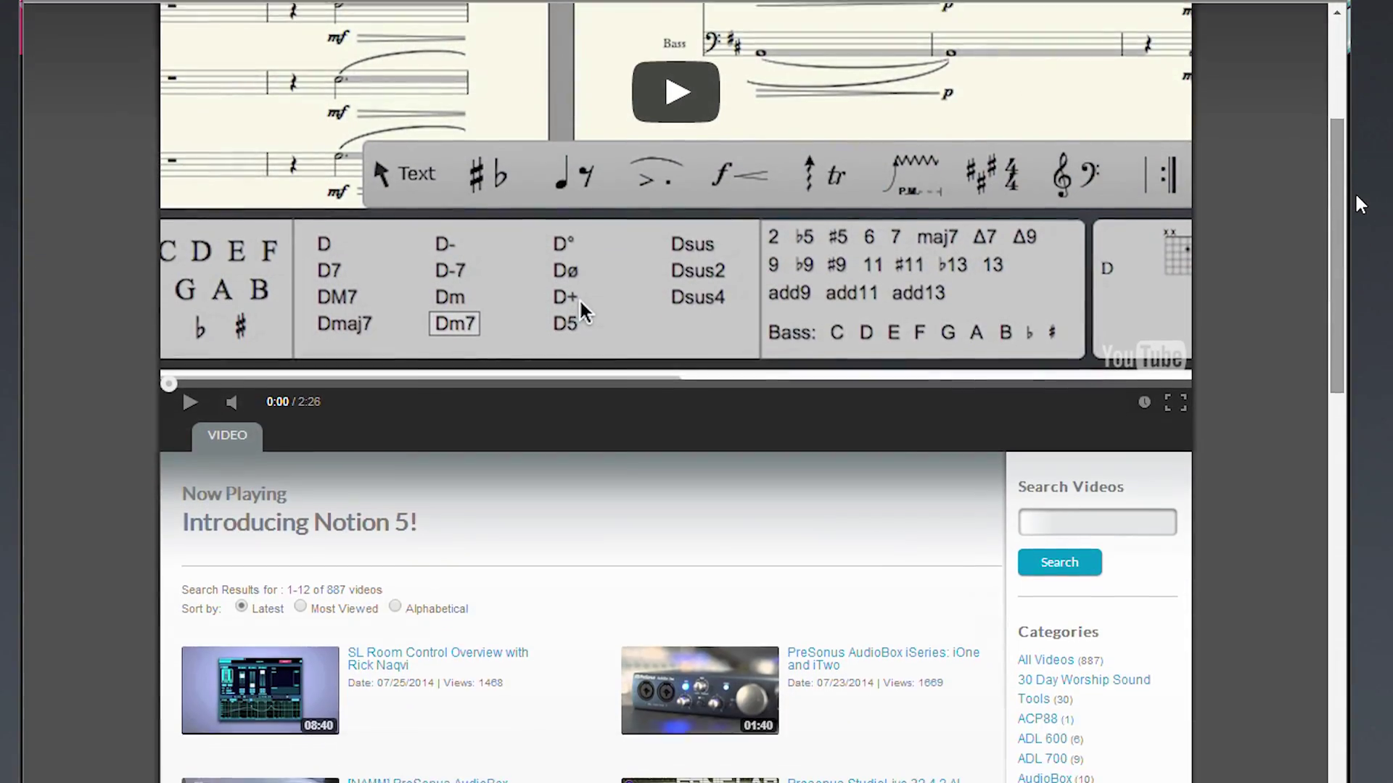
# Scroll the PreSonus video page and the reference manual toward its Introduction.
pyautogui.moveTo(1348, 137); pyautogui.dragTo(1354, 304)
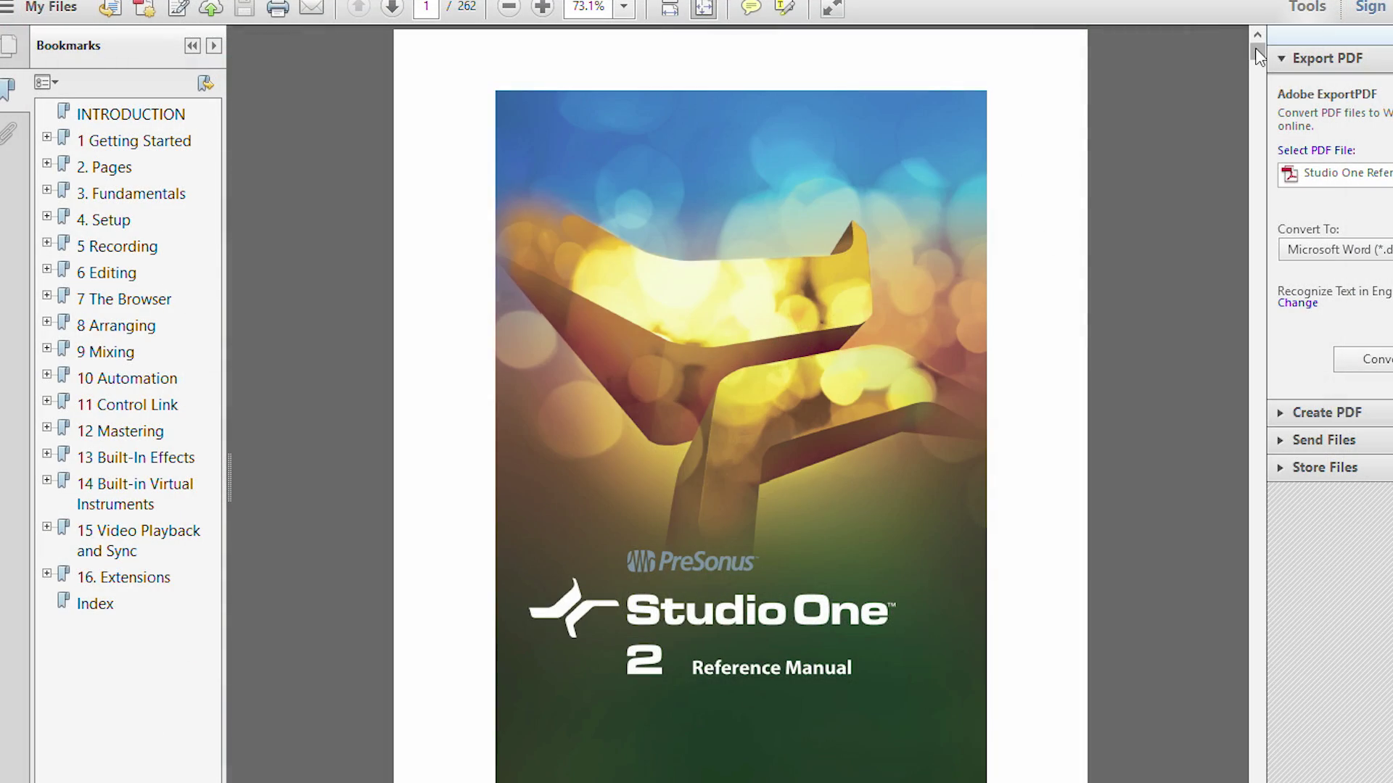
pyautogui.moveTo(1258, 56); pyautogui.dragTo(1259, 92)
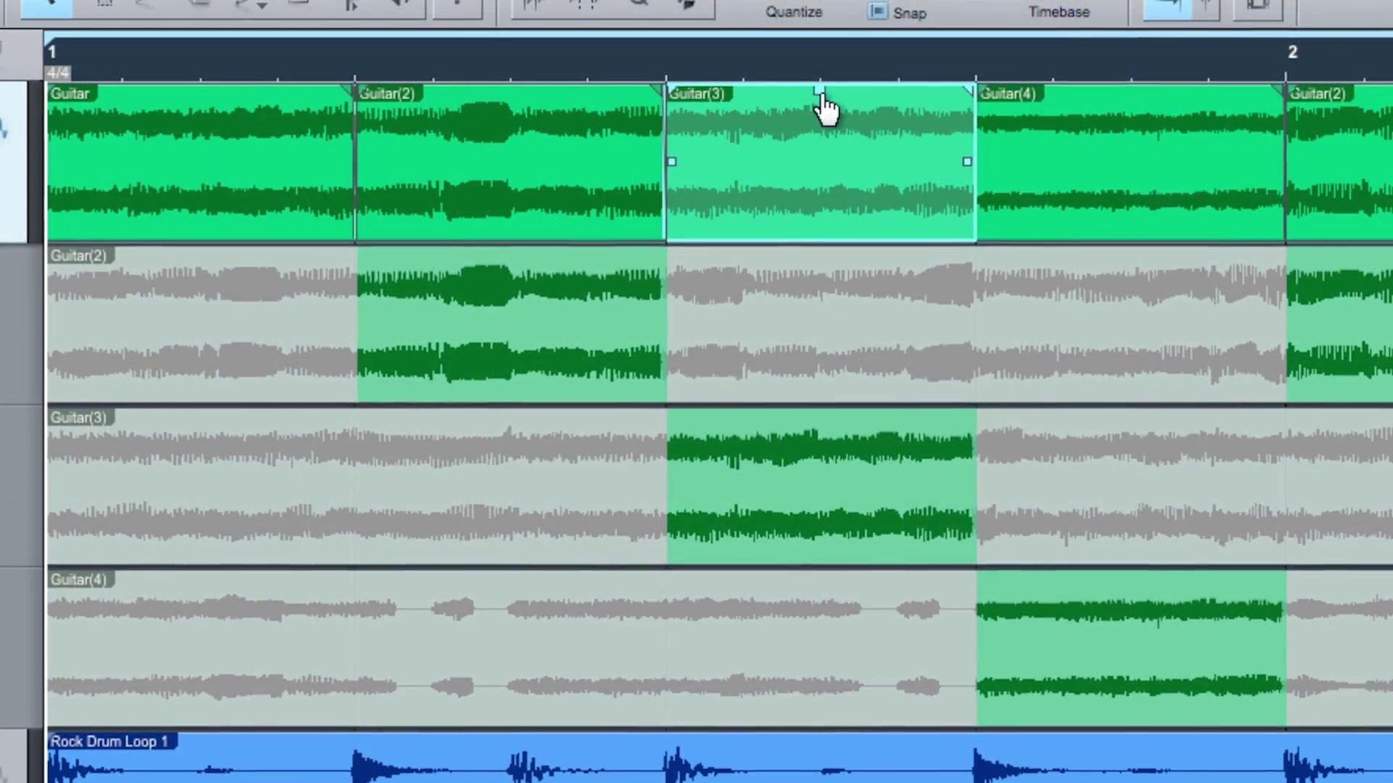
# Drag the Guitar(3) event's gain handle down to about -6.7 dB.
pyautogui.moveTo(824, 102); pyautogui.dragTo(823, 123)
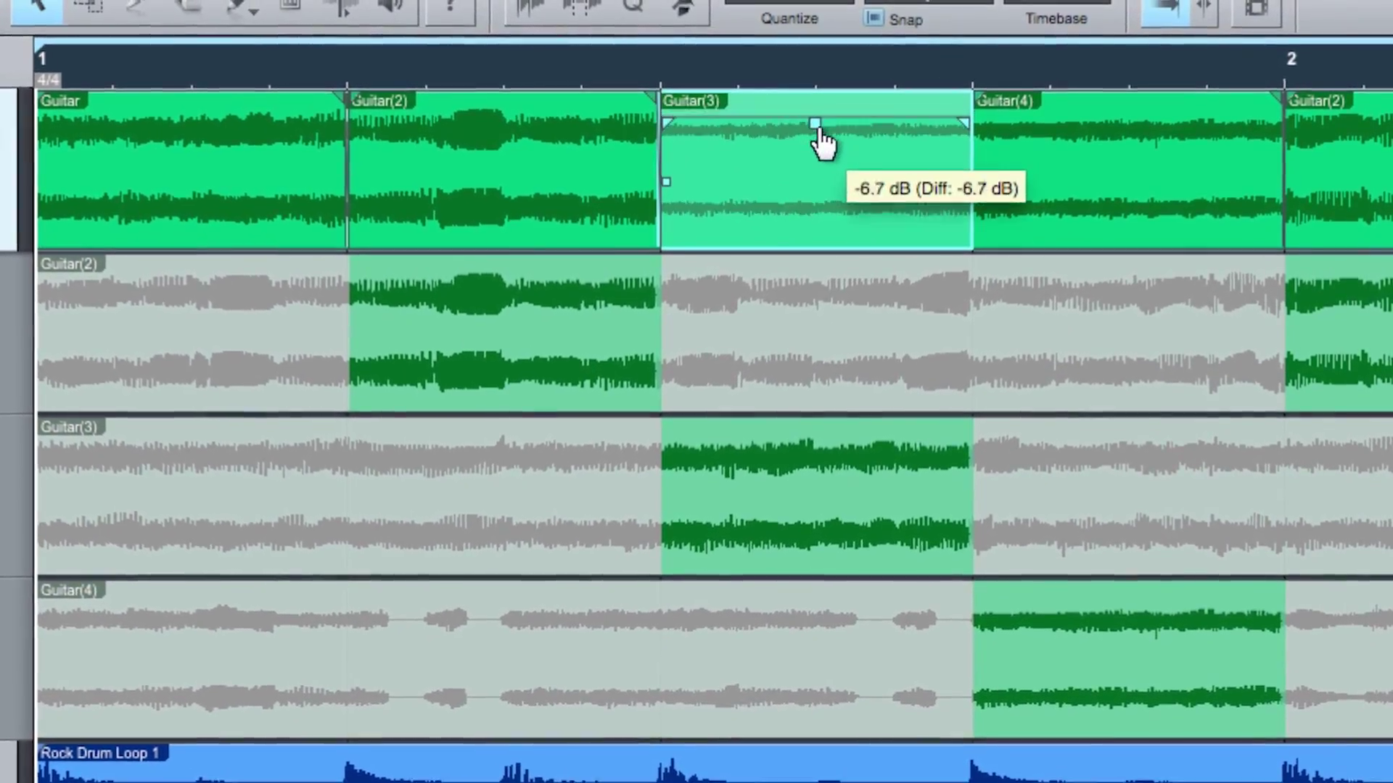